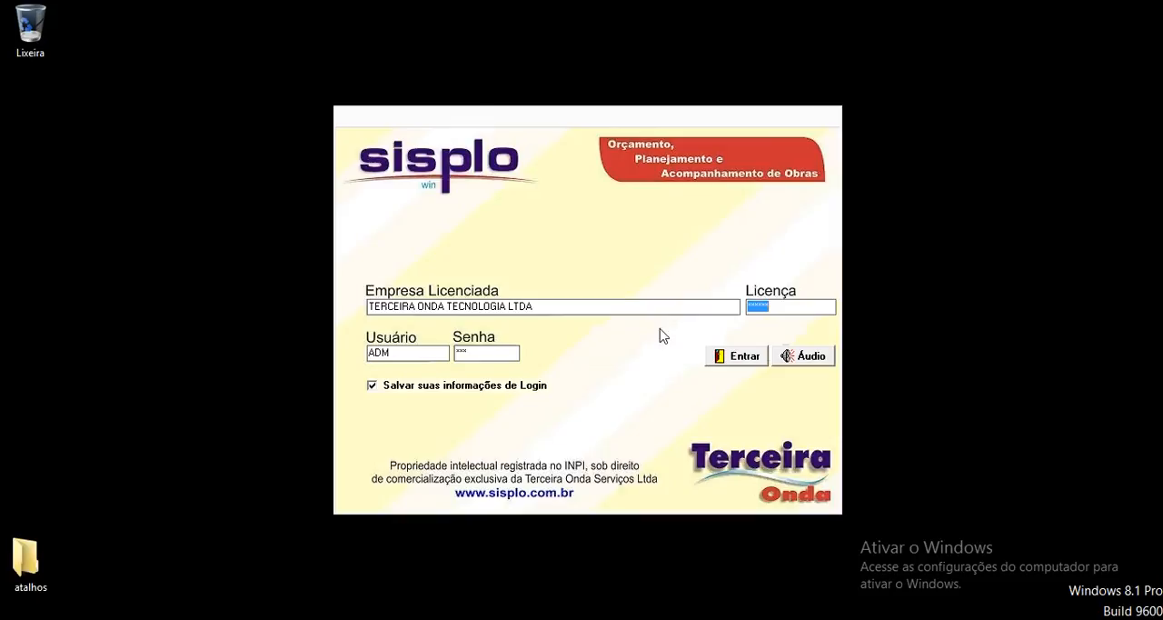
# Step: Log in with the saved credentials and select the MULTIBANCO (SIN) operating environment
pyautogui.click(732, 357)
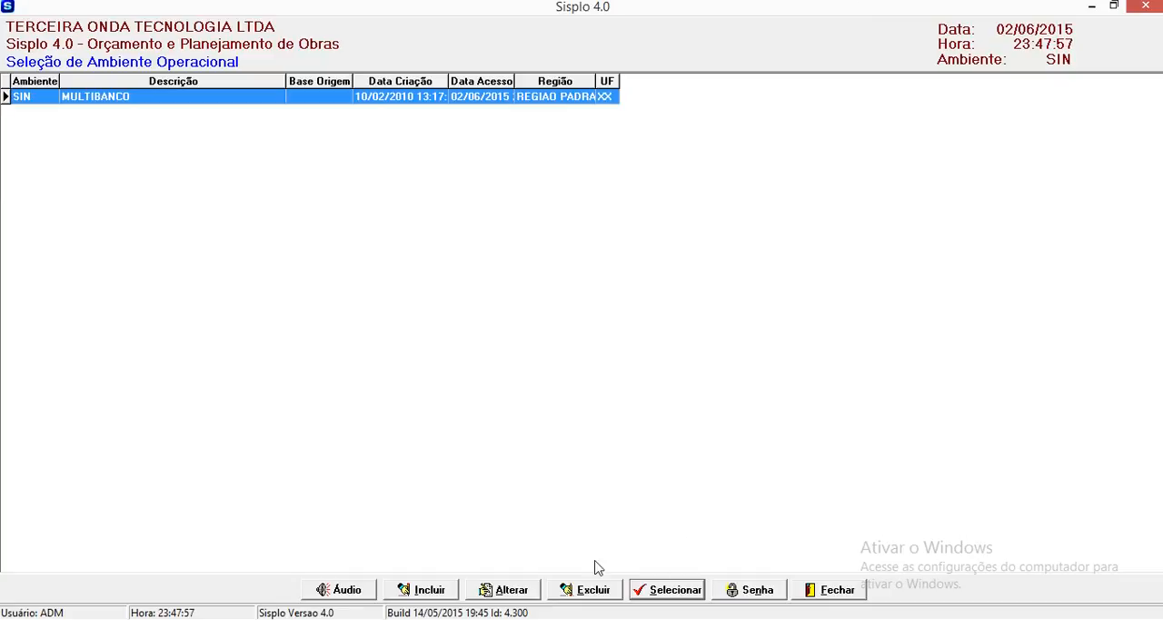
pyautogui.click(664, 590)
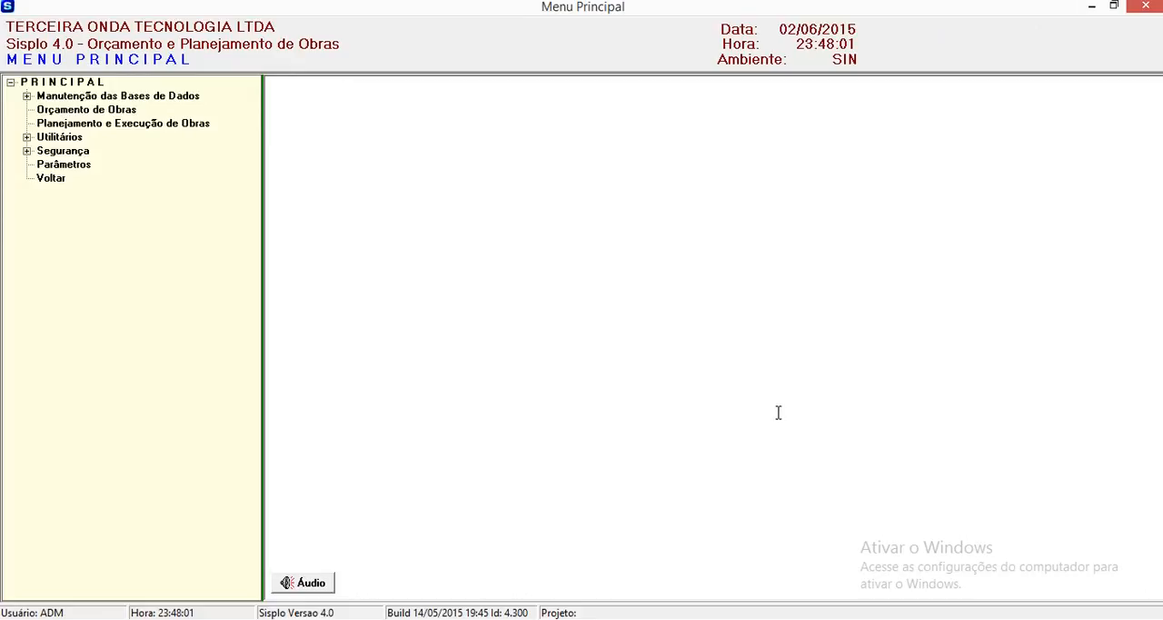
# Step: Create a new works budget project with Contratante SEDUC, Projeto "ESCOLA GERALDO BANNACH" and Unidade BELÉM
pyautogui.click(127, 113)
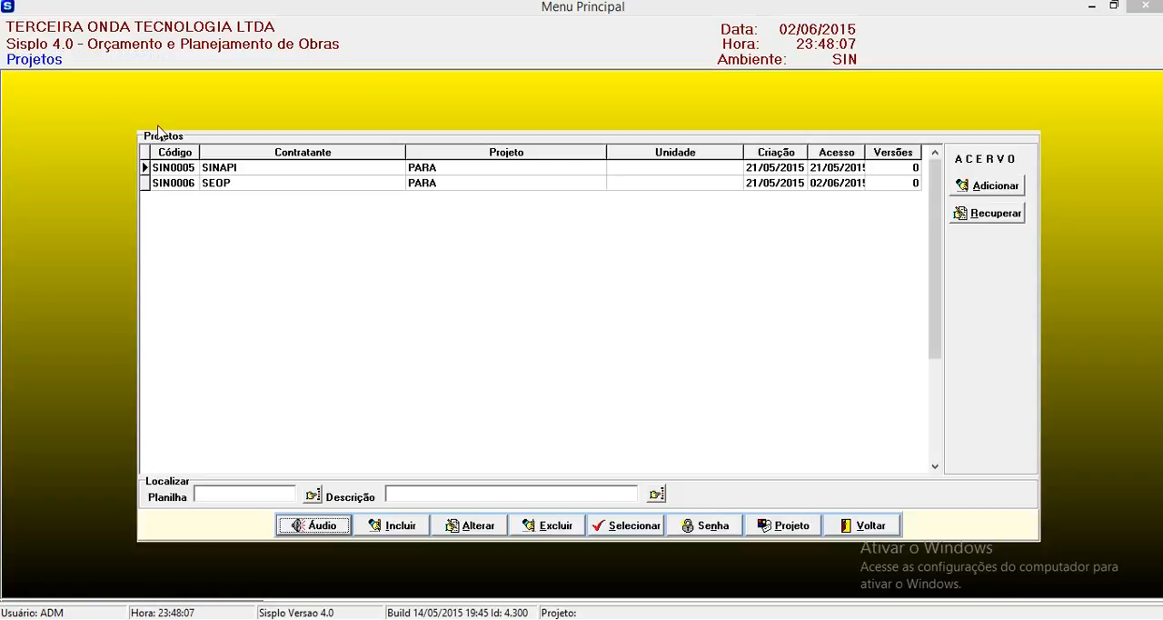
pyautogui.click(383, 525)
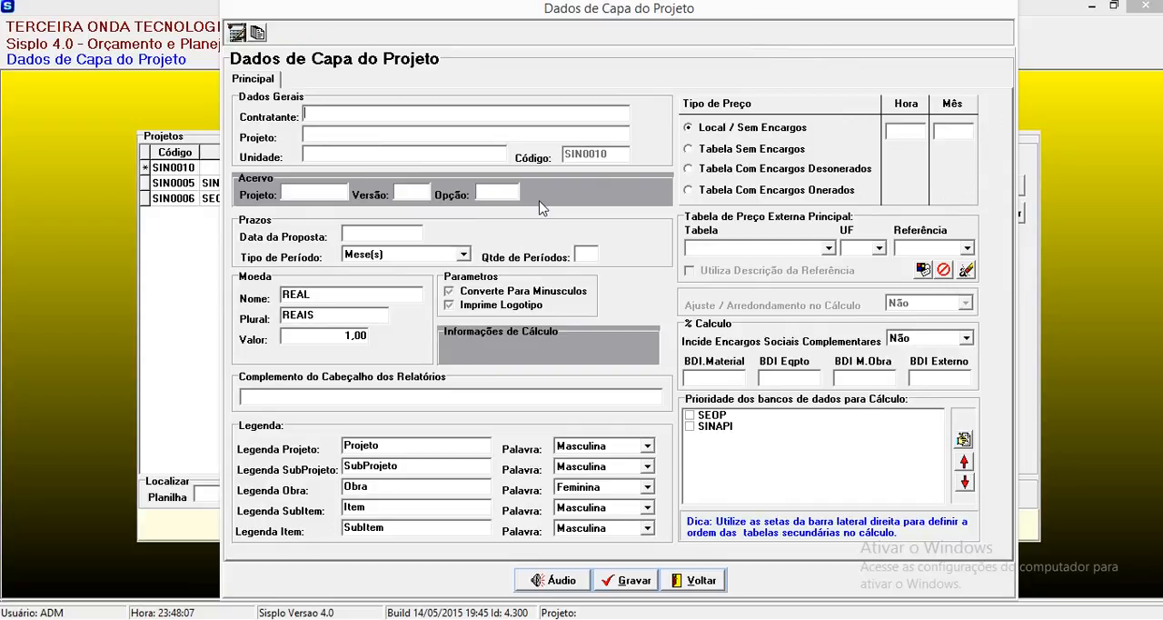
pyautogui.write('SEDUC')
pyautogui.press('Tab')
pyautogui.write('ESCOLA GERA')
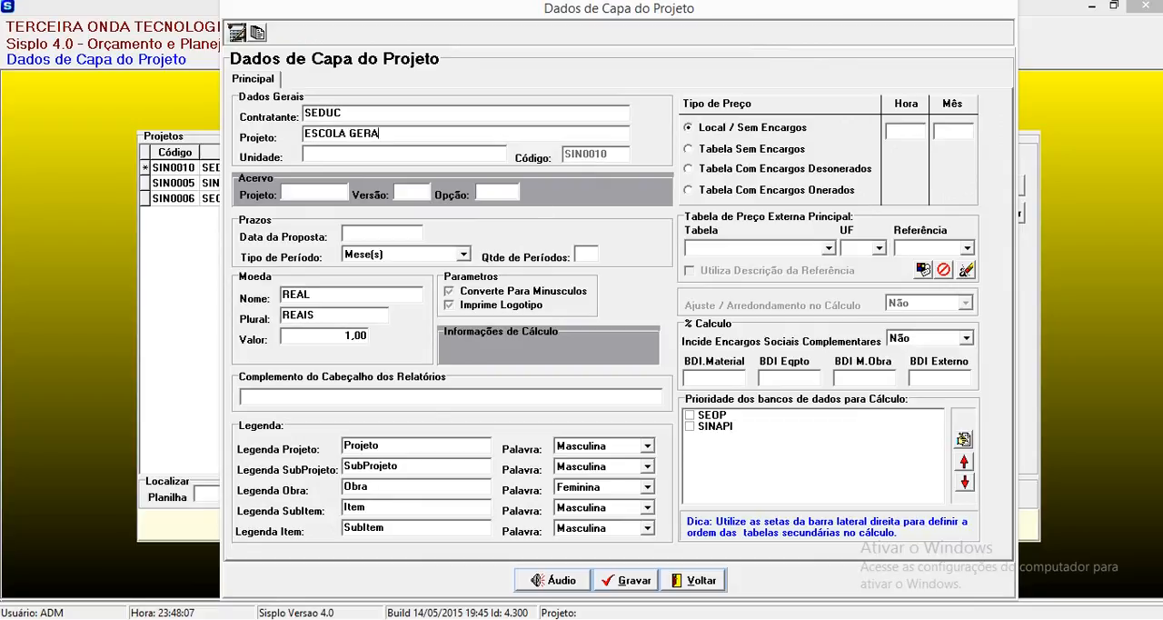
pyautogui.write('LDO BANNACHBELÉM')
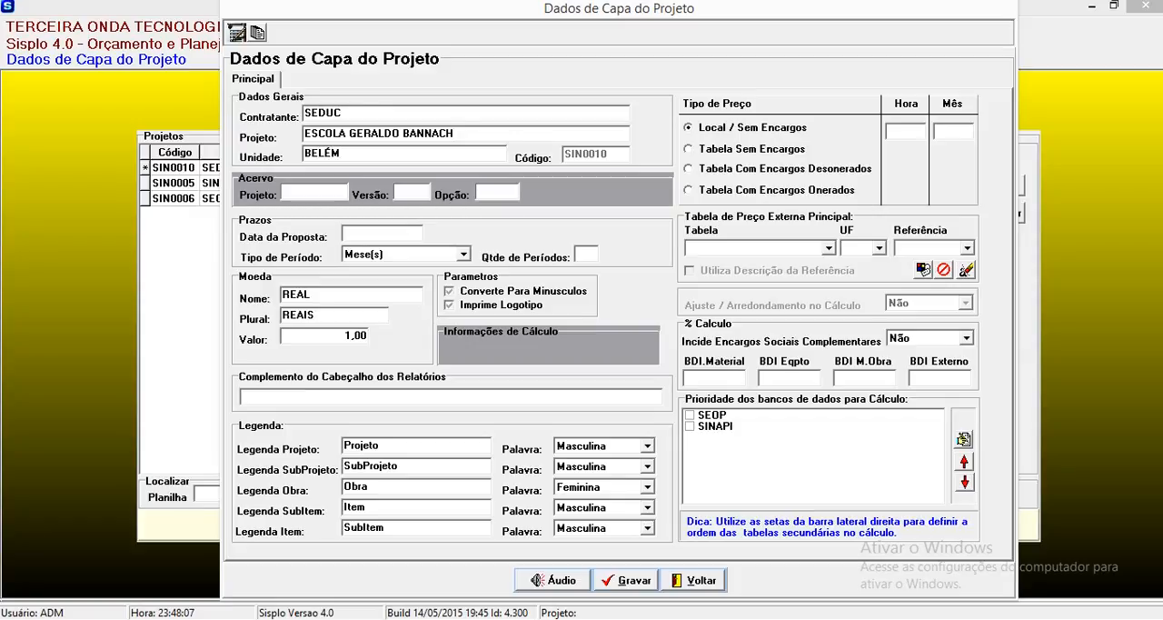
# Step: Set the proposal date to 02/06/2015 and the number of monthly periods to 2
pyautogui.press('Tab')
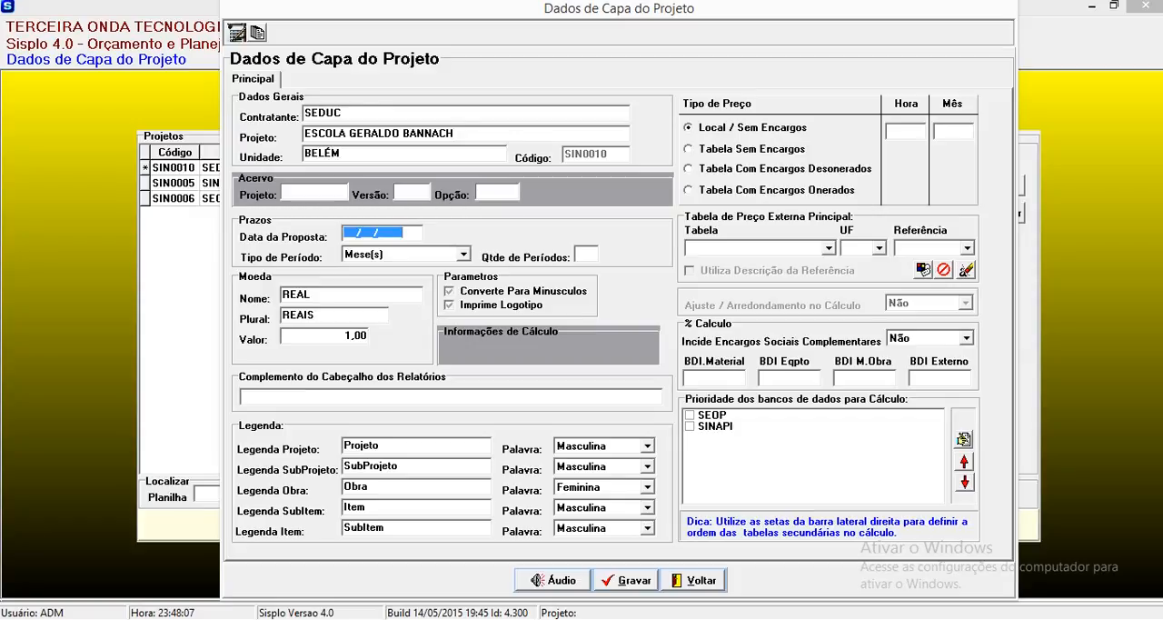
pyautogui.write('02/')
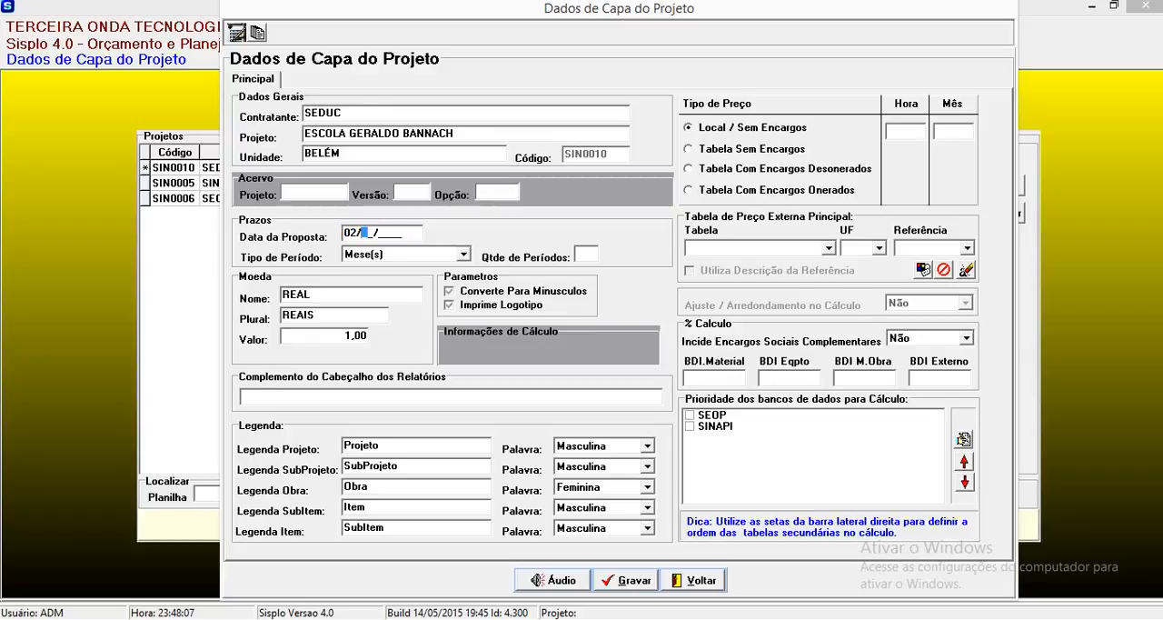
pyautogui.write('06/2015')
pyautogui.press('Tab')
pyautogui.press('Tab')
pyautogui.write('2')
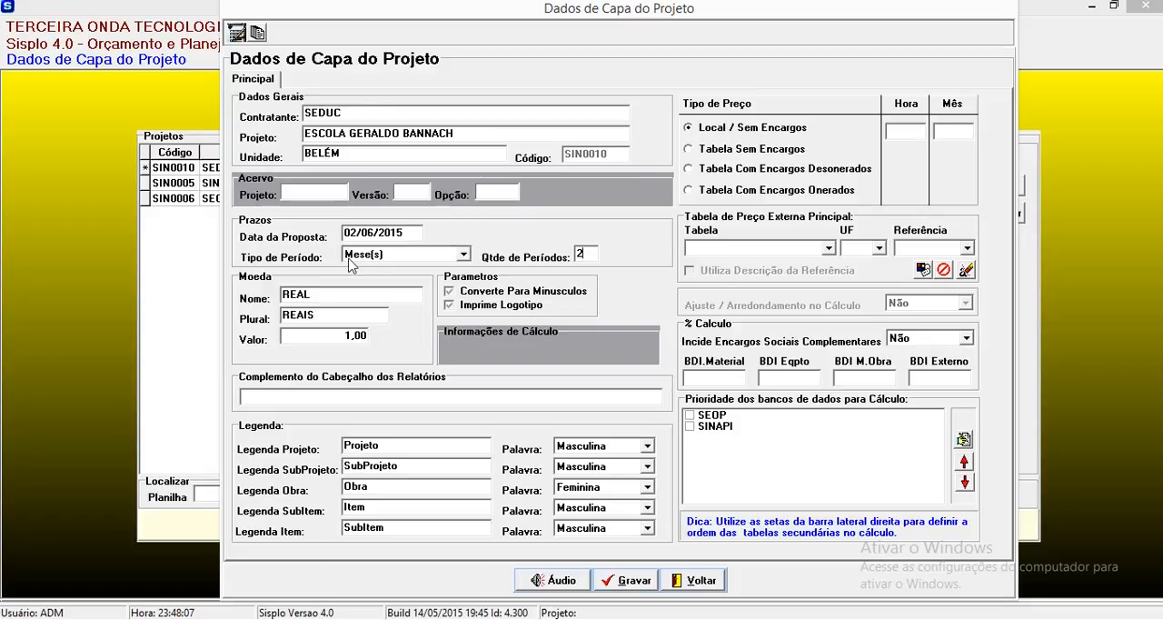
pyautogui.click(449, 292)
# Step: Use price type Tabela Com Encargos Desonerados with external table SINAPI, UF PA, reference 201503, and accept updating the percentages from it
pyautogui.click(804, 171)
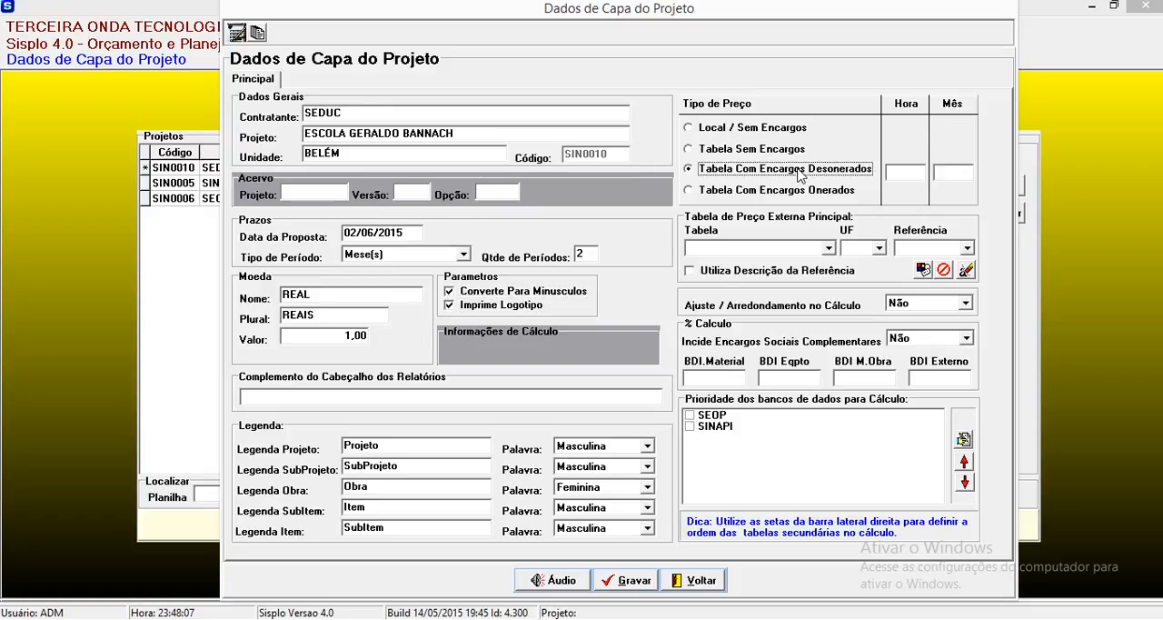
pyautogui.click(783, 248)
pyautogui.click(764, 274)
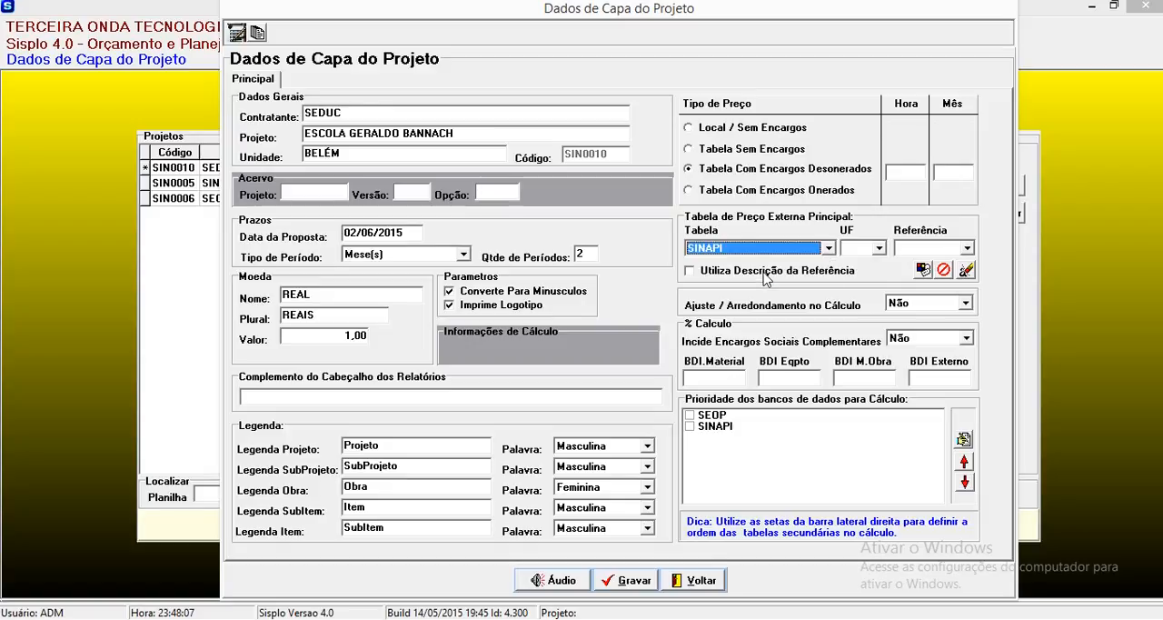
pyautogui.click(865, 251)
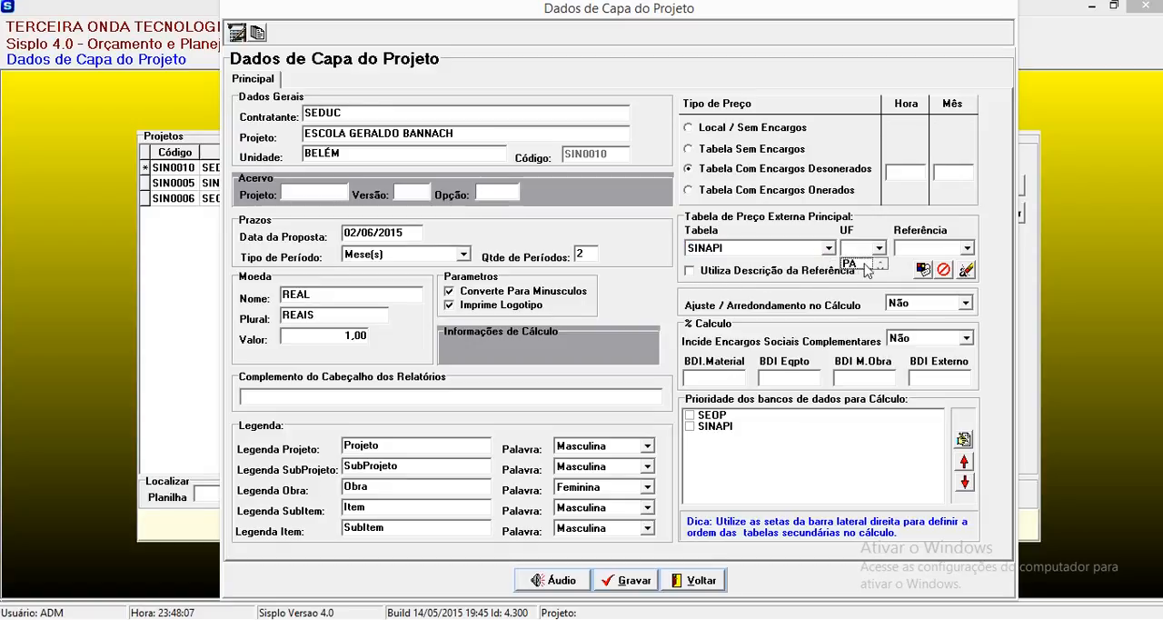
pyautogui.click(852, 263)
pyautogui.click(936, 248)
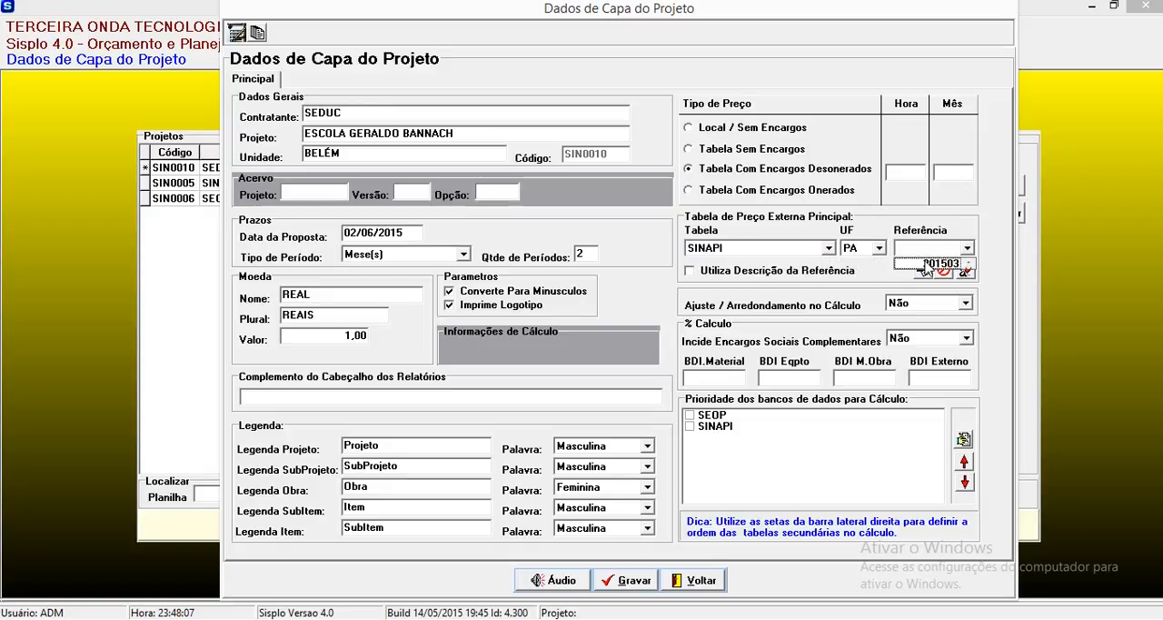
pyautogui.click(931, 264)
pyautogui.click(604, 376)
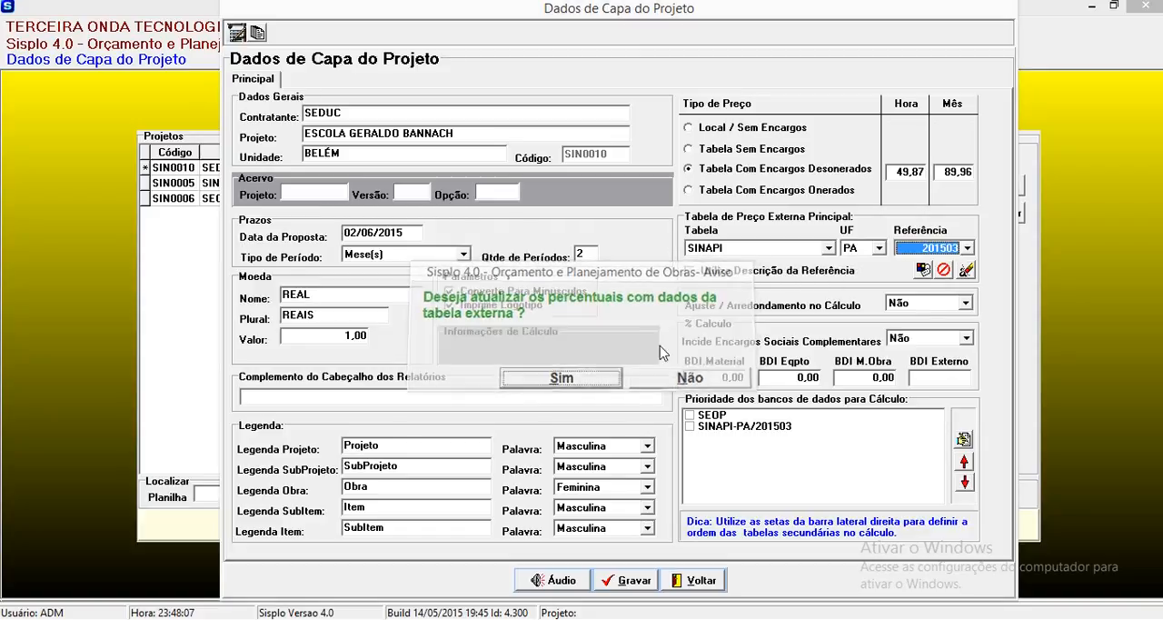
# Step: Set both Ajuste / Arredondamento no Cálculo and Incide Encargos Sociais Complementares to Sim
pyautogui.click(965, 304)
pyautogui.click(920, 317)
pyautogui.click(921, 338)
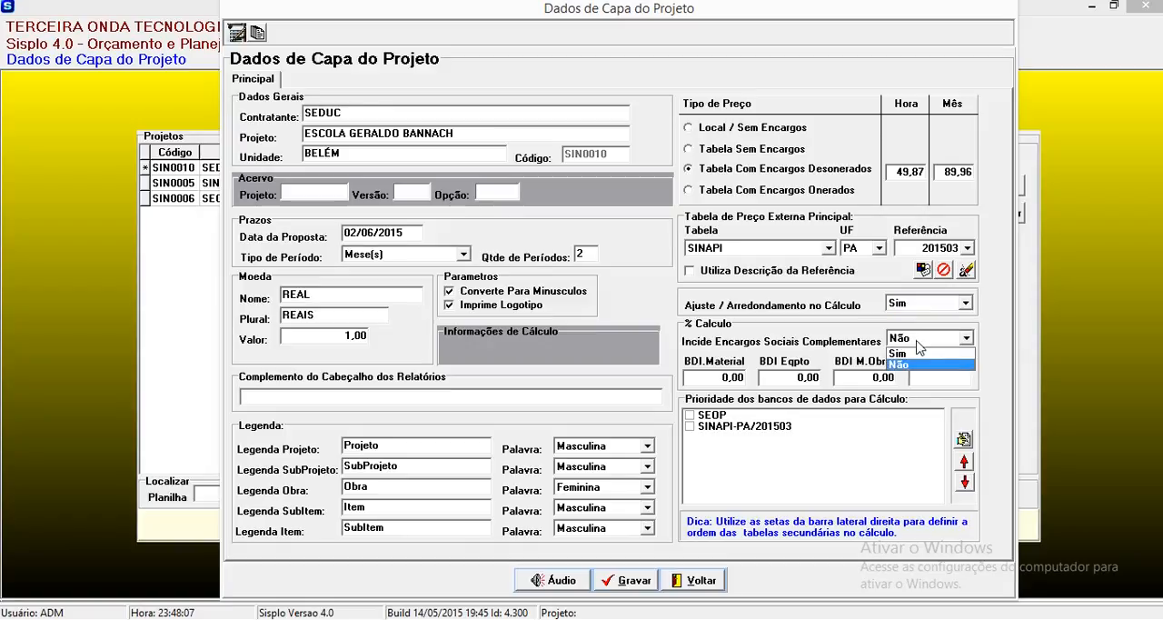
pyautogui.click(910, 353)
# Step: Set the BDI percentages for Material, Eqpto, M.Obra and Externo to 25 each
pyautogui.click(721, 374)
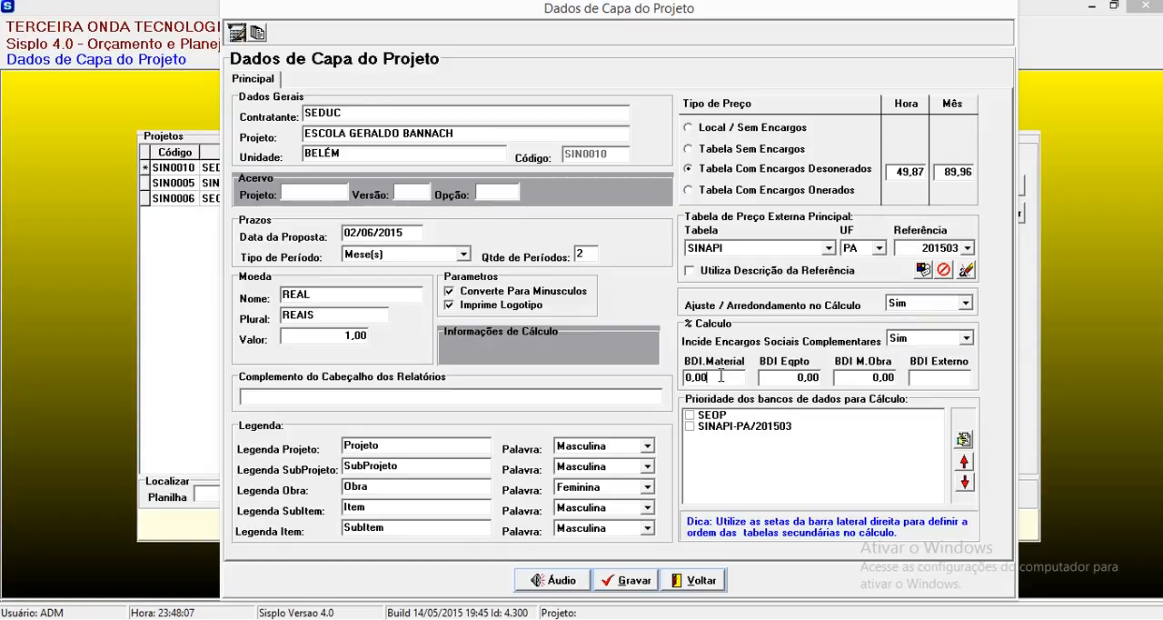
pyautogui.write('25')
pyautogui.press('Tab')
pyautogui.write('25')
pyautogui.press('Tab')
pyautogui.write('25')
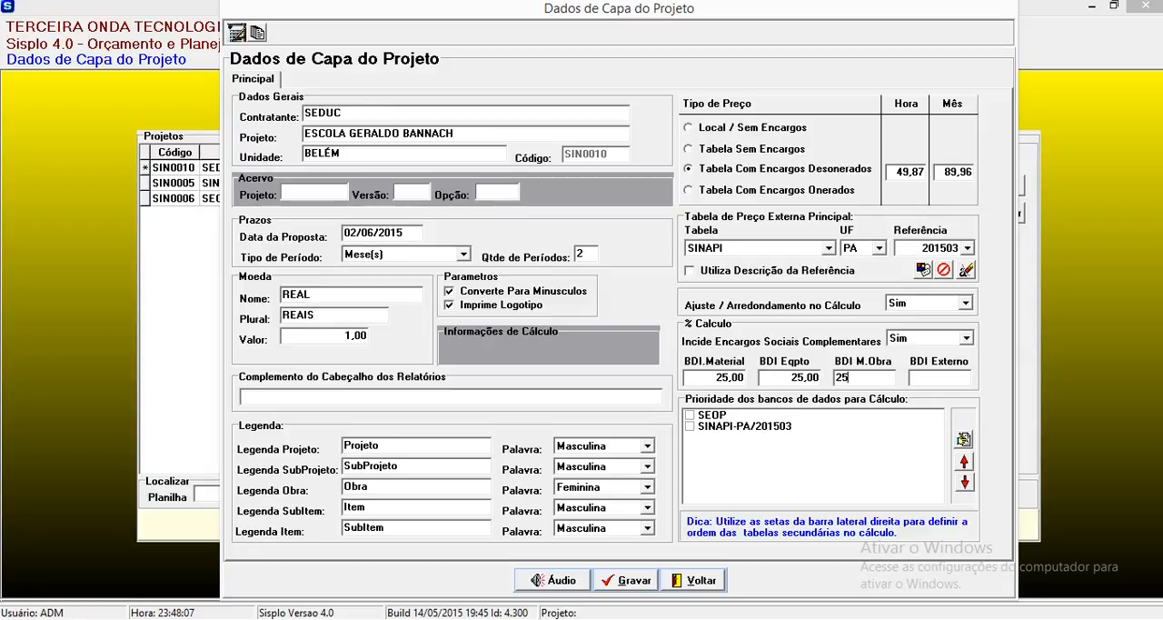
pyautogui.press('Tab')
pyautogui.write('25')
pyautogui.press('Tab')
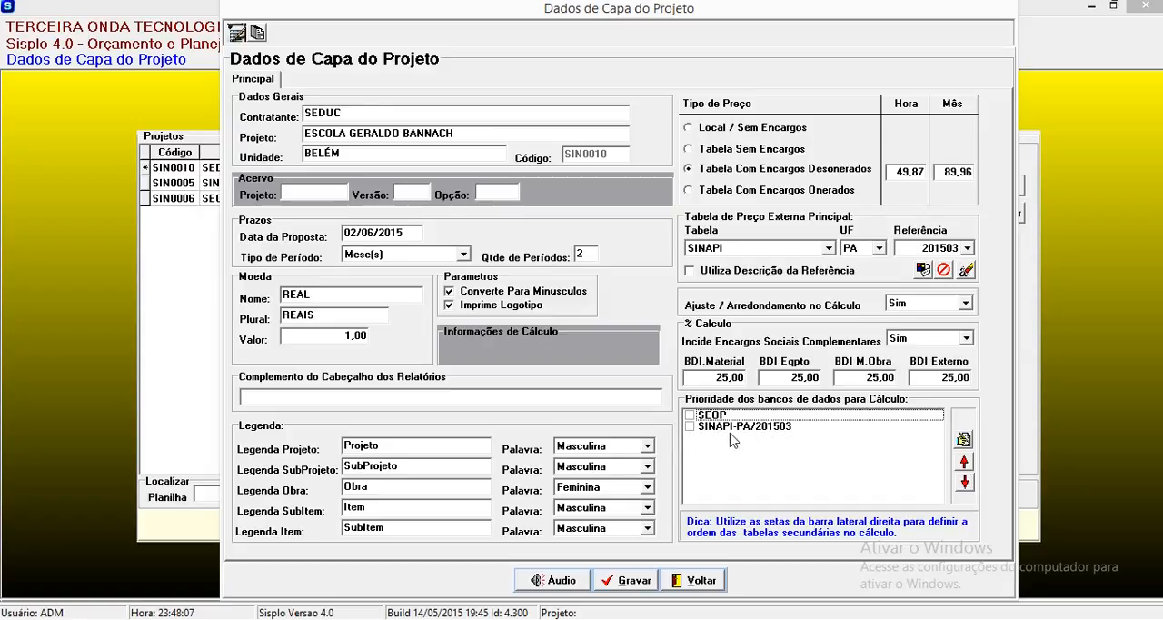
# Step: Enable SINAPI-PA/201503 and SEOP as calculation databases, giving SINAPI priority over SEOP
pyautogui.click(691, 426)
pyautogui.click(965, 462)
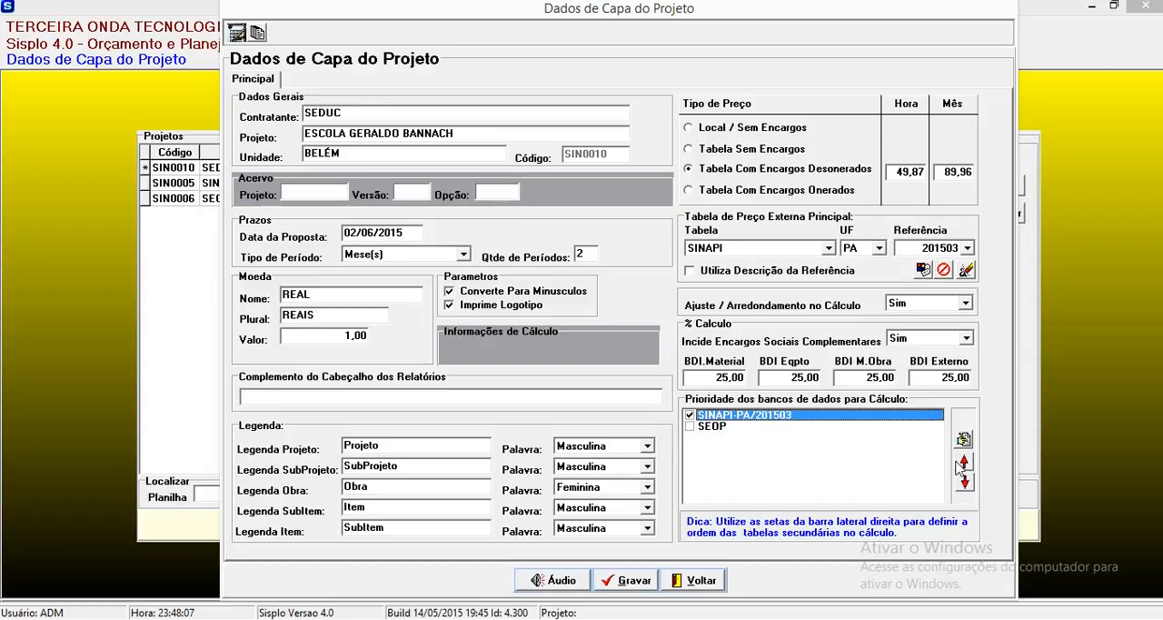
pyautogui.click(691, 426)
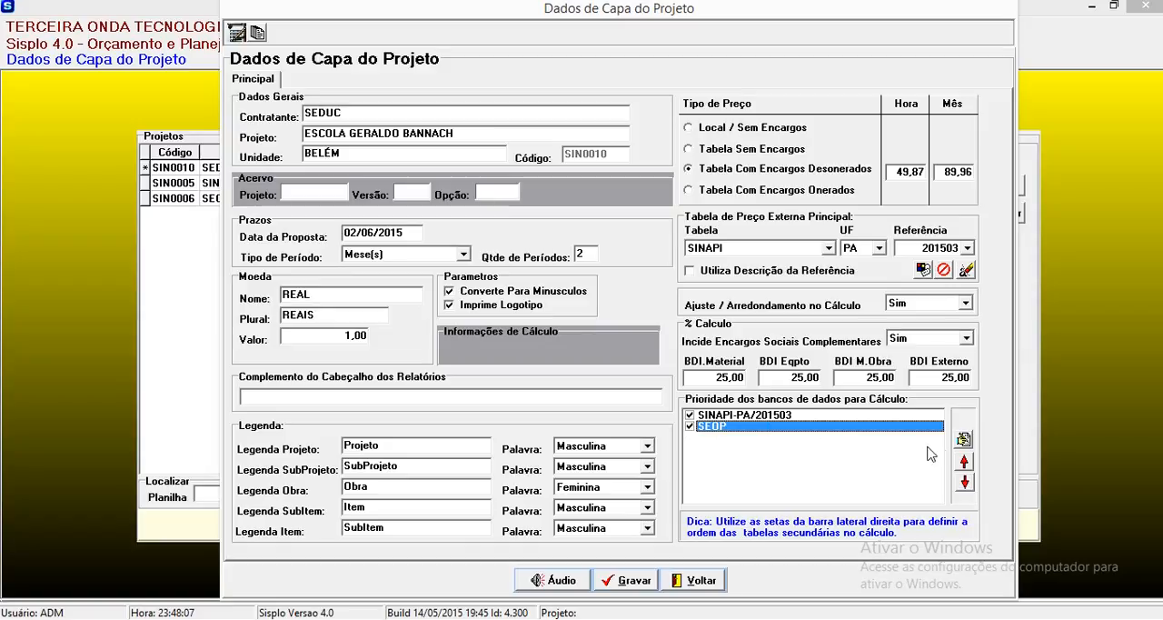
# Step: Assign UF PA and reference 201504 to the SEOP database, and save the project's cover data
pyautogui.click(964, 439)
pyautogui.click(766, 447)
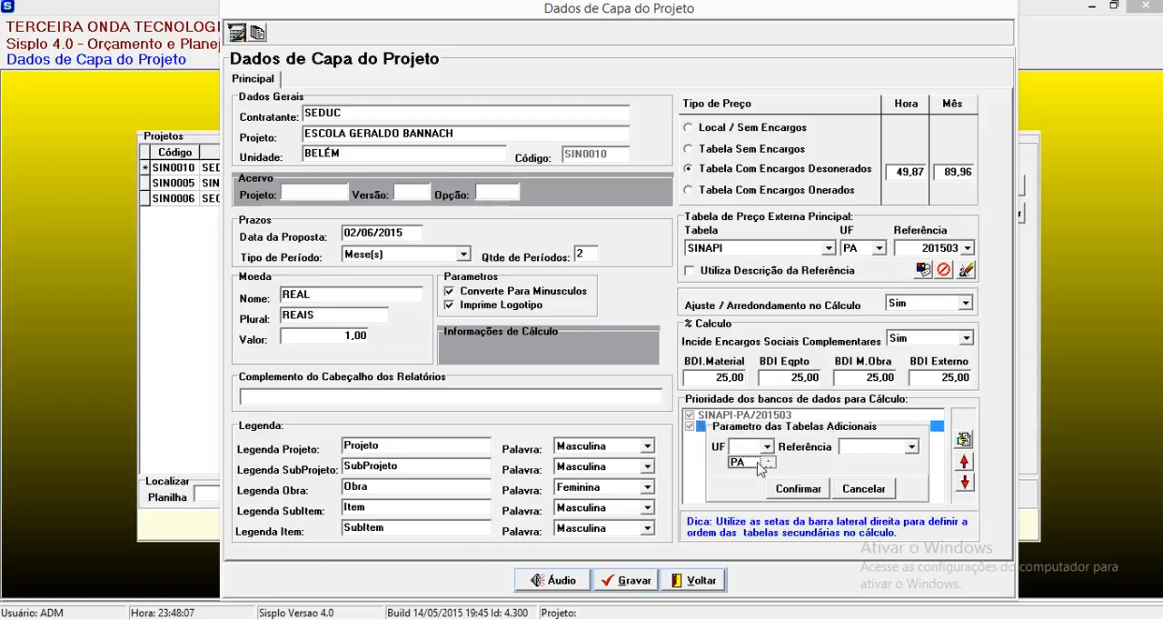
pyautogui.click(740, 462)
pyautogui.click(877, 447)
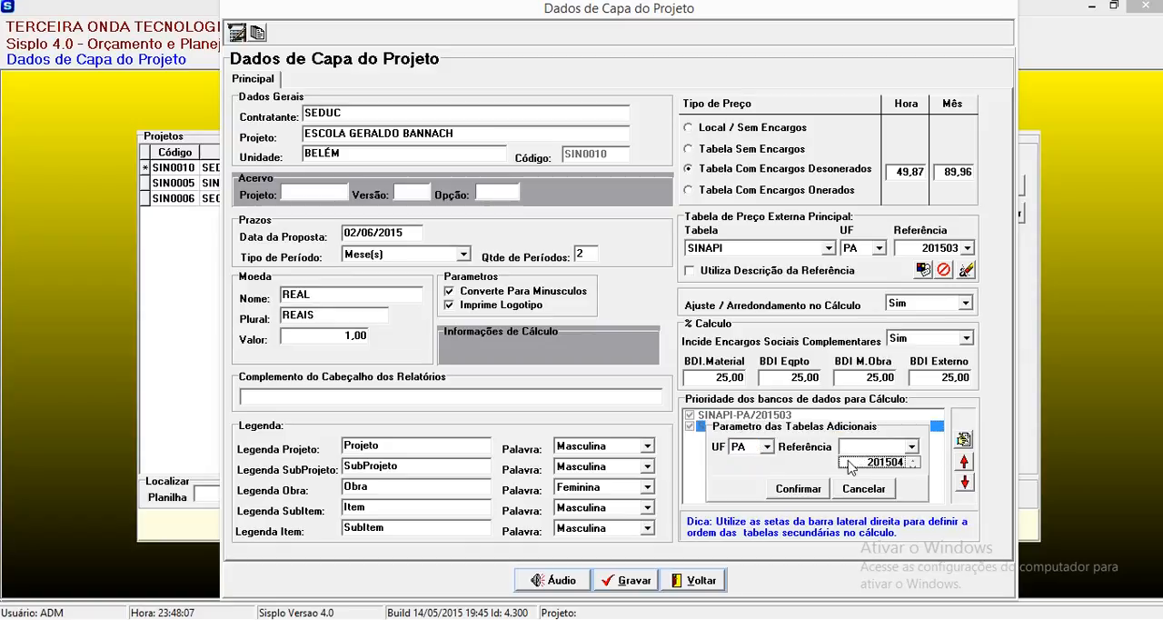
pyautogui.click(872, 462)
pyautogui.click(799, 488)
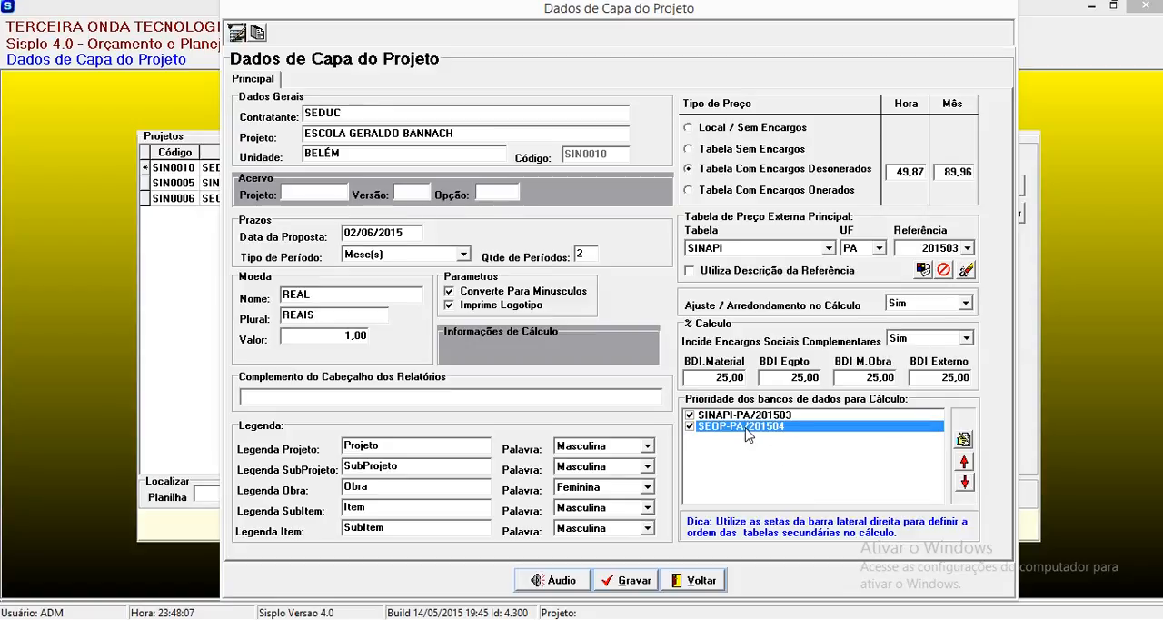
pyautogui.click(622, 581)
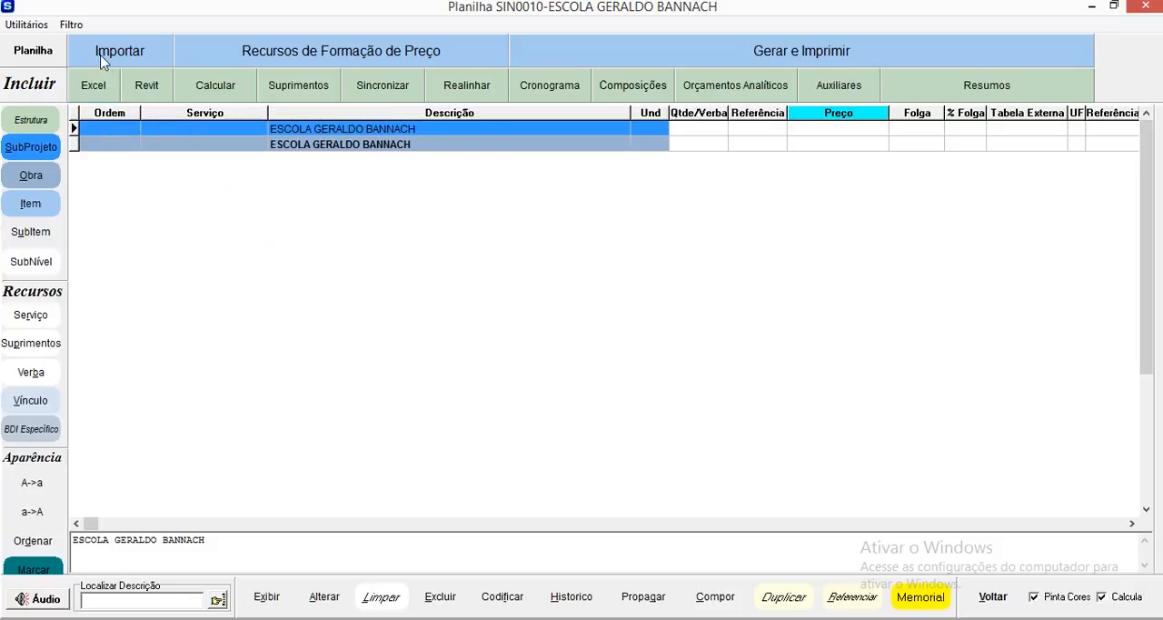
# Step: Start an Excel spreadsheet import by external service code (Código de Serviço Externo) for the new project
pyautogui.click(92, 87)
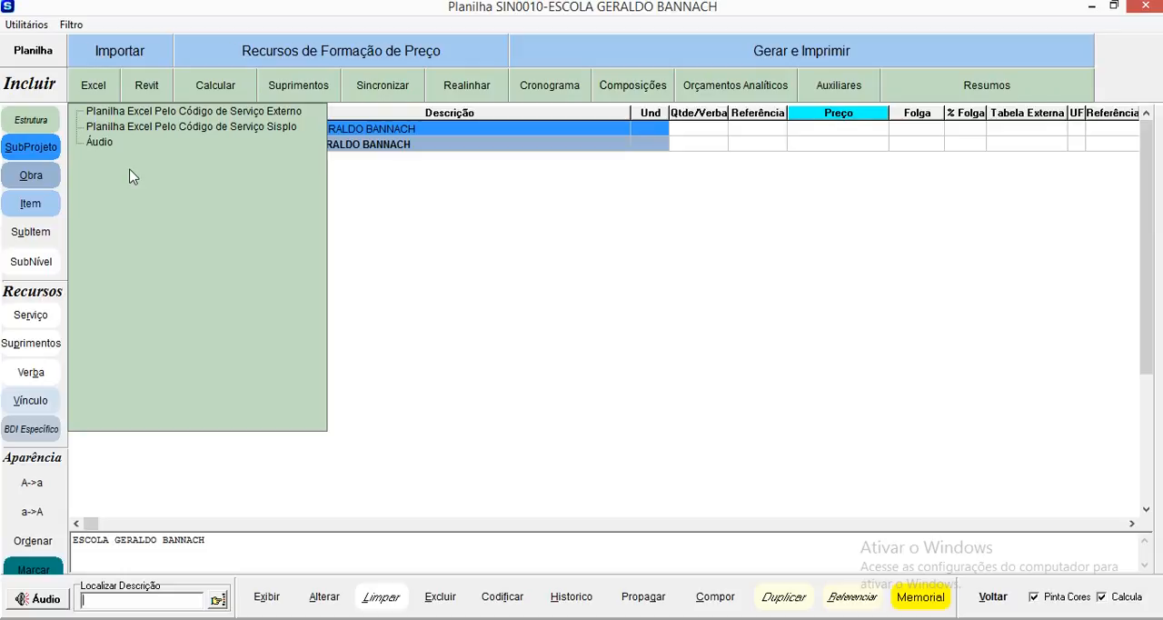
pyautogui.click(119, 116)
pyautogui.doubleClick(119, 116)
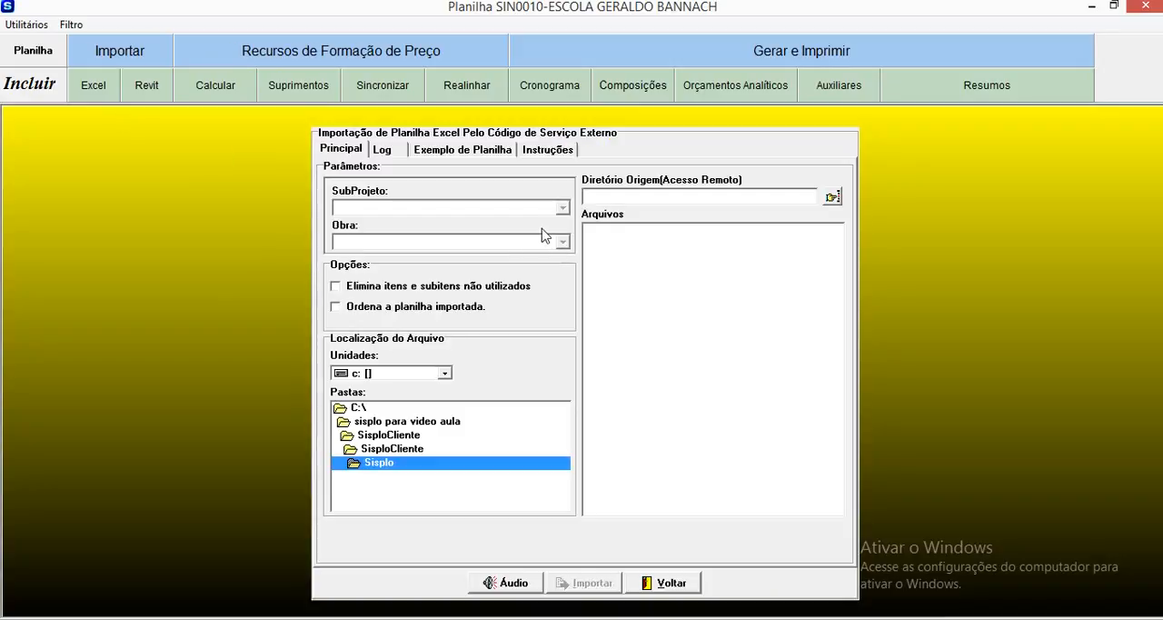
# Step: Set the import's SubProjeto and Obra to 01-ESCOLA GERALDO BANNACH and choose "Escola Geraldo Bannach Formatada.xls" from the first SisploCliente folder
pyautogui.click(351, 208)
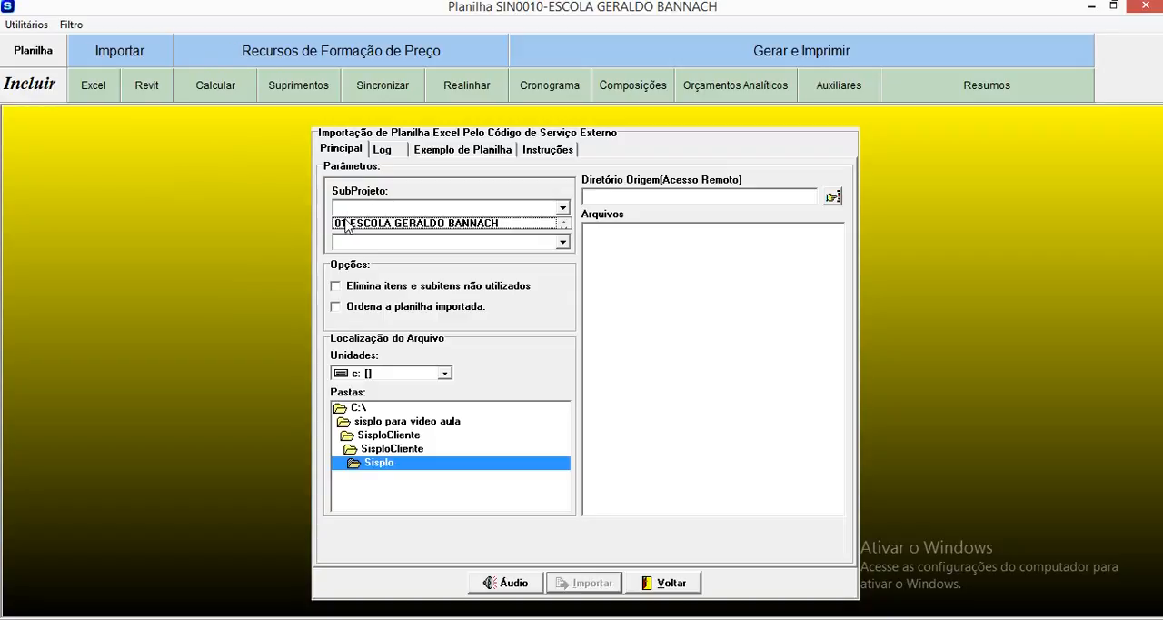
pyautogui.click(351, 223)
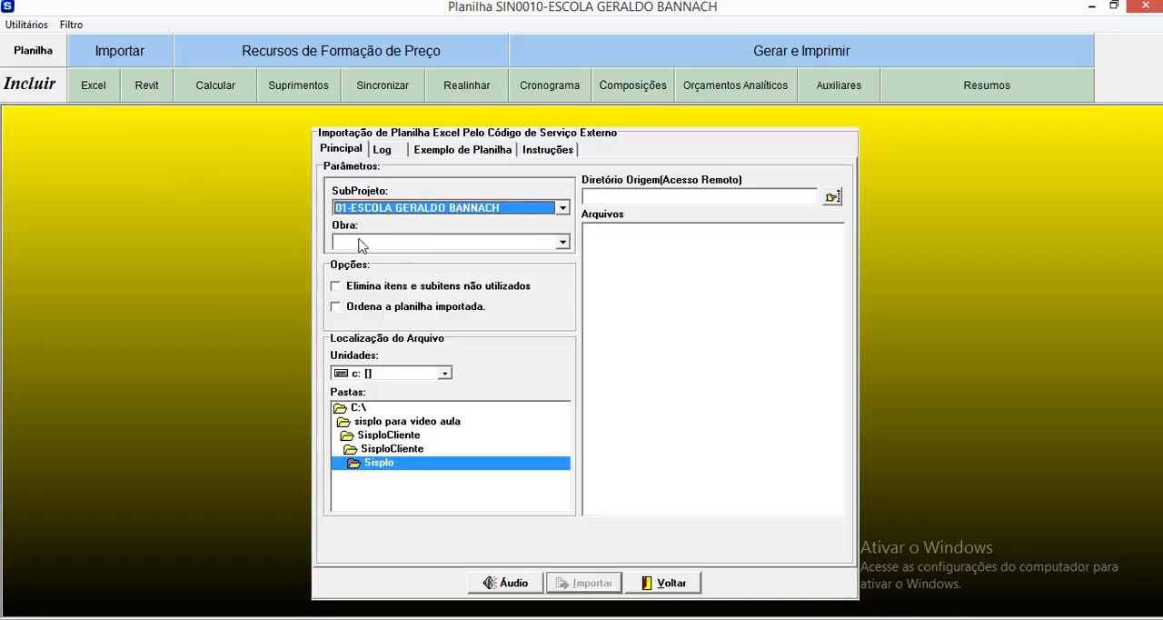
pyautogui.click(362, 244)
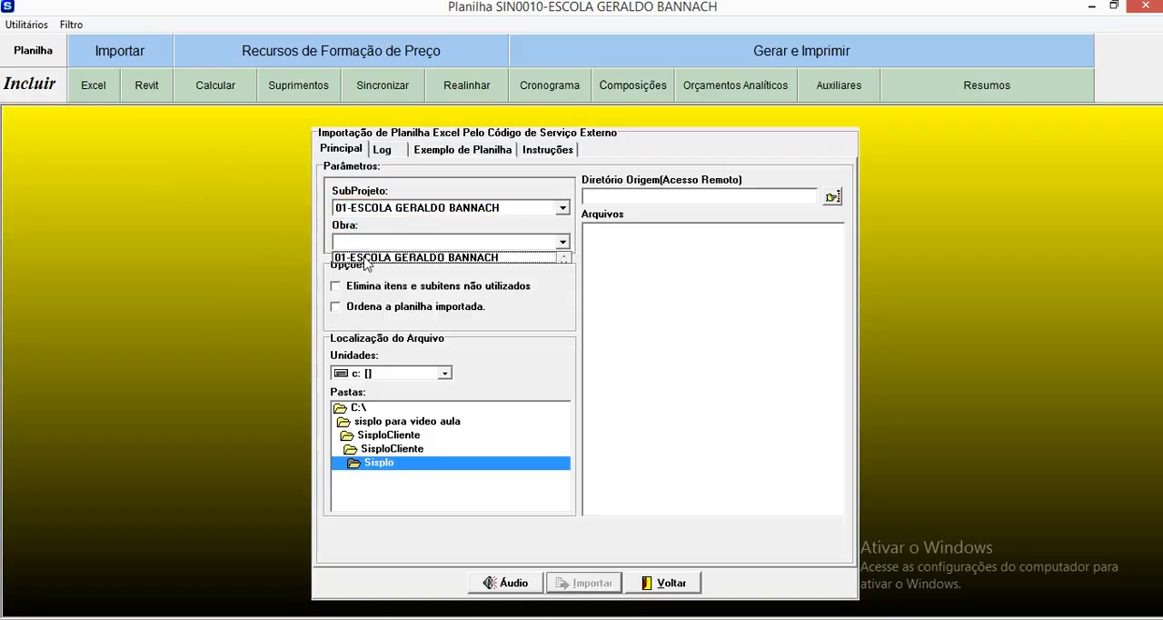
pyautogui.click(366, 260)
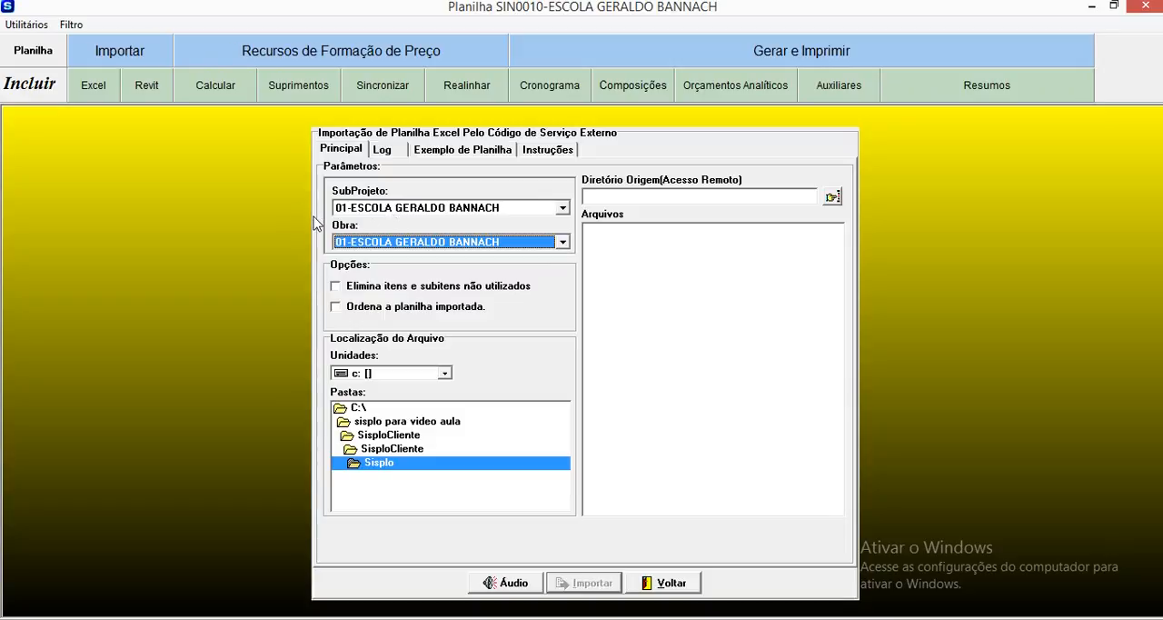
pyautogui.click(383, 437)
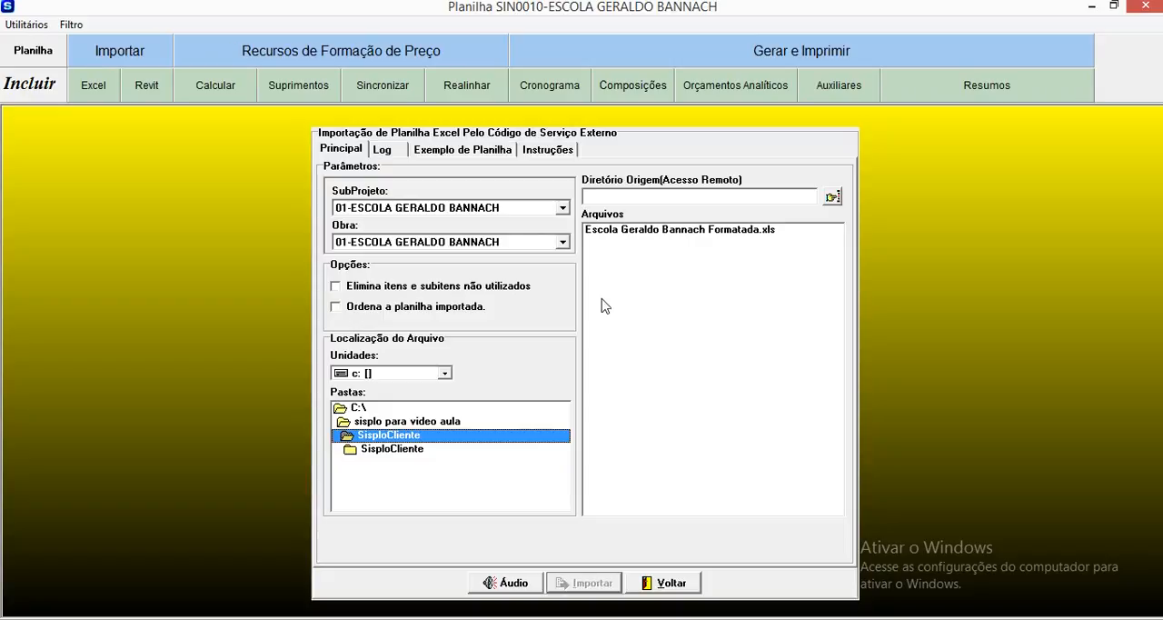
pyautogui.click(633, 233)
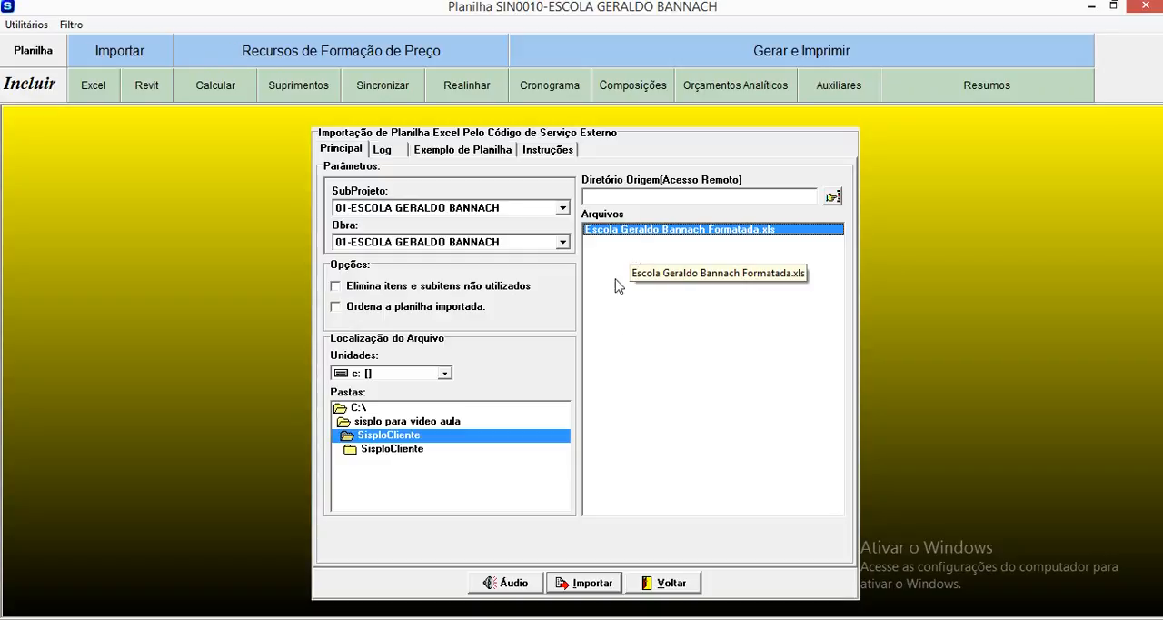
# Step: Review the example spreadsheet layout and read through the import instructions
pyautogui.click(486, 160)
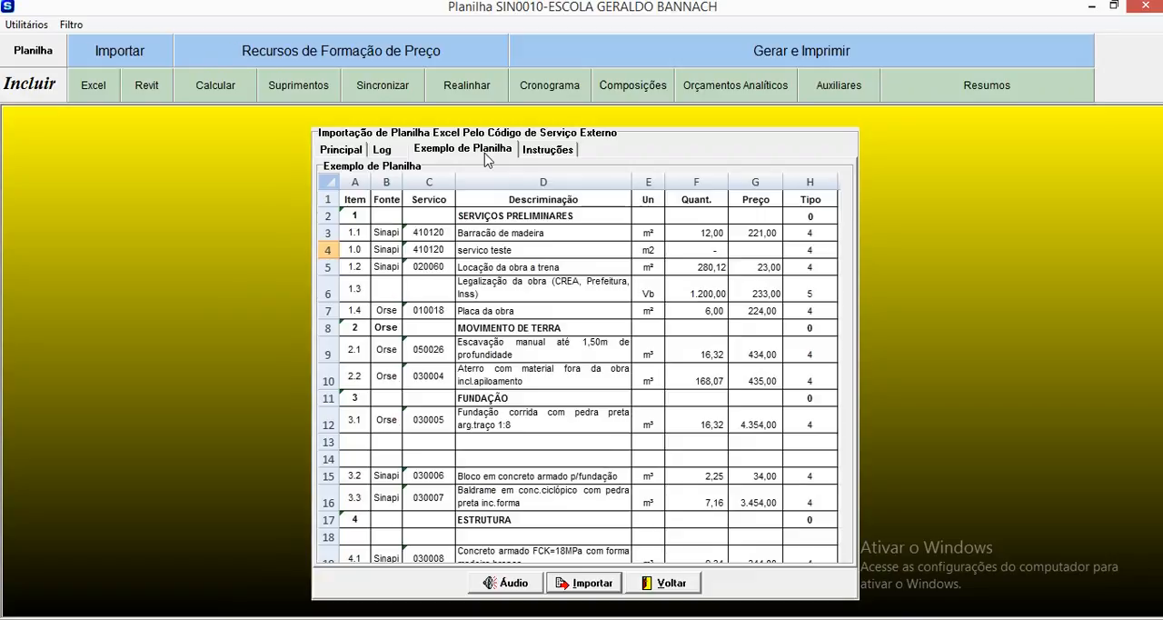
pyautogui.click(532, 157)
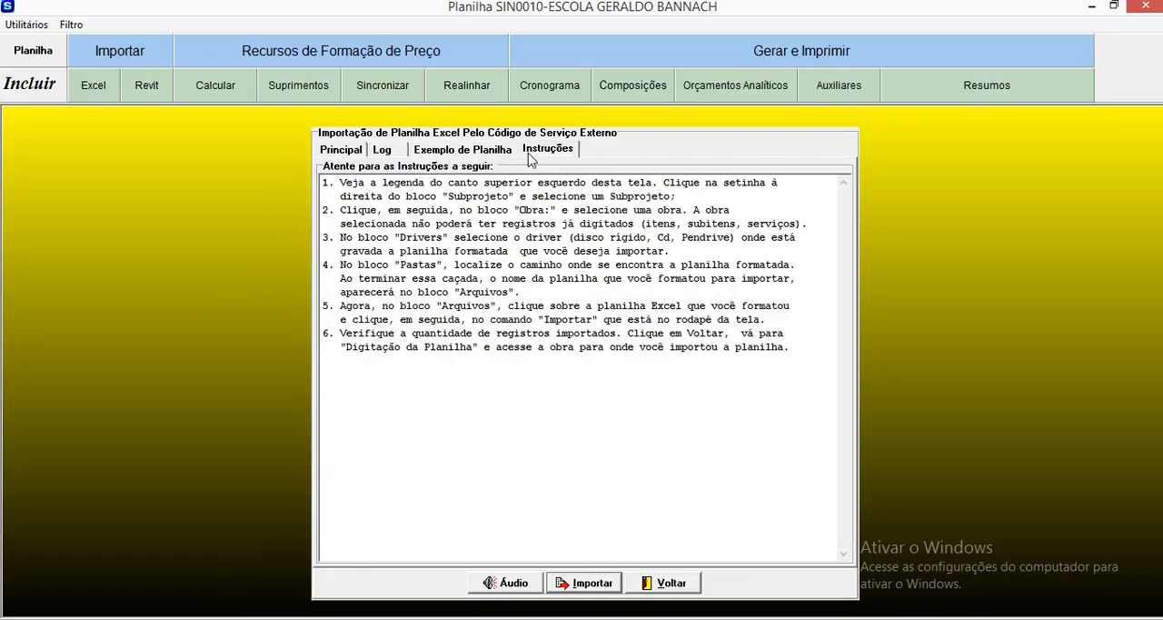
pyautogui.click(800, 350)
pyautogui.moveTo(800, 349); pyautogui.dragTo(323, 180)
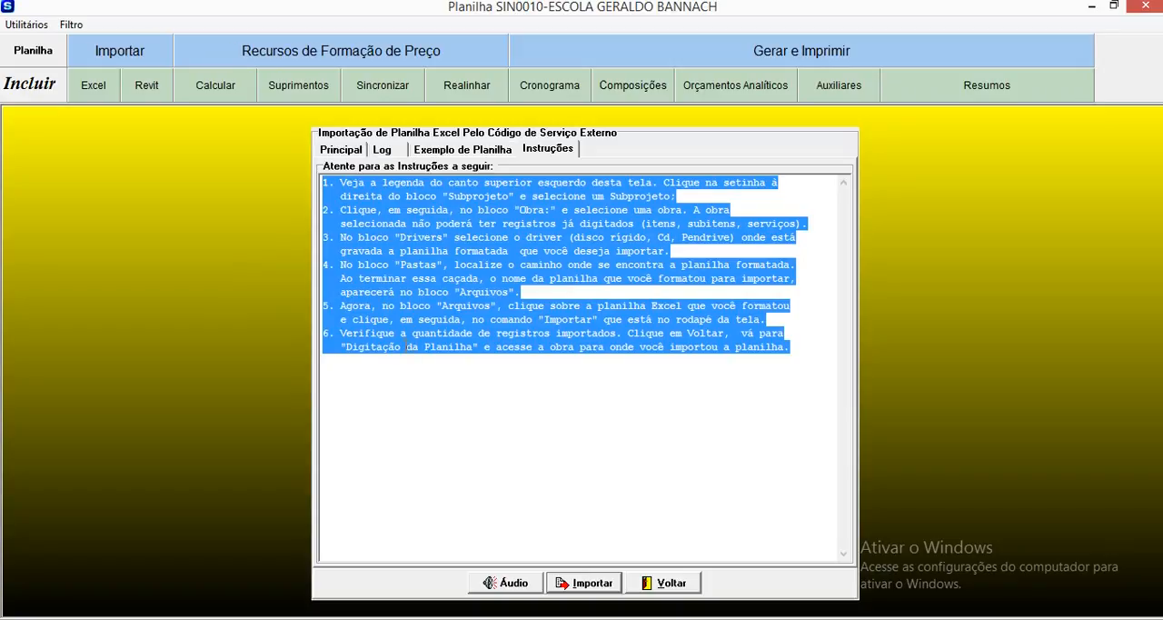
# Step: Import the selected "Escola Geraldo Bannach Formatada.xls" into 01-ESCOLA GERALDO BANNACH, acknowledge the messages and return to the budget sheet
pyautogui.click(335, 151)
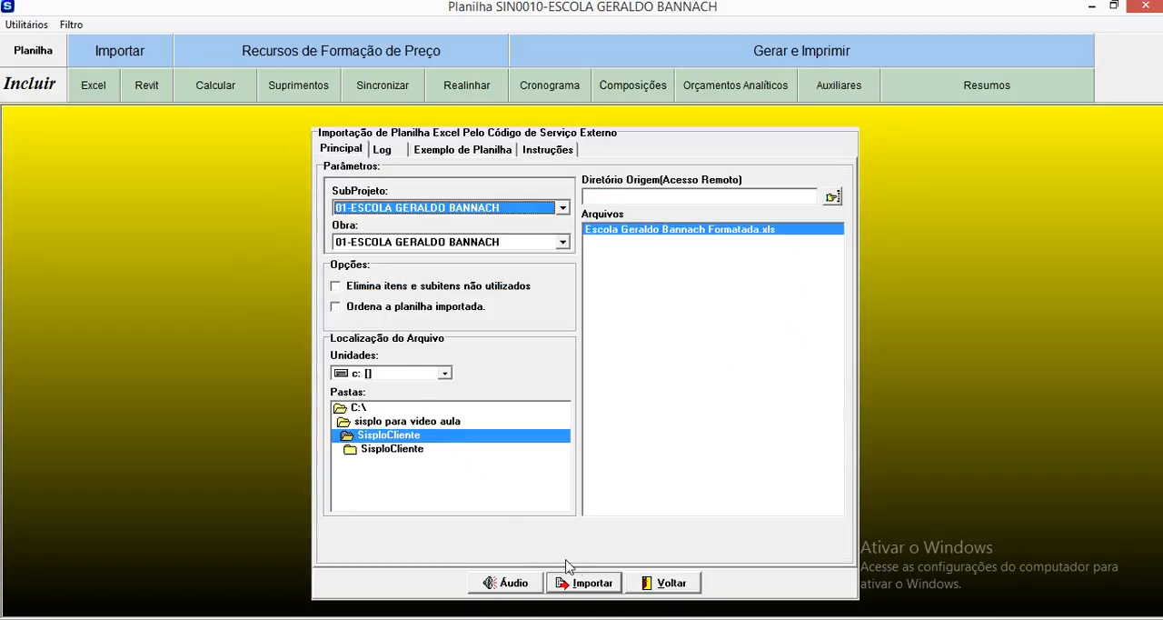
pyautogui.click(578, 583)
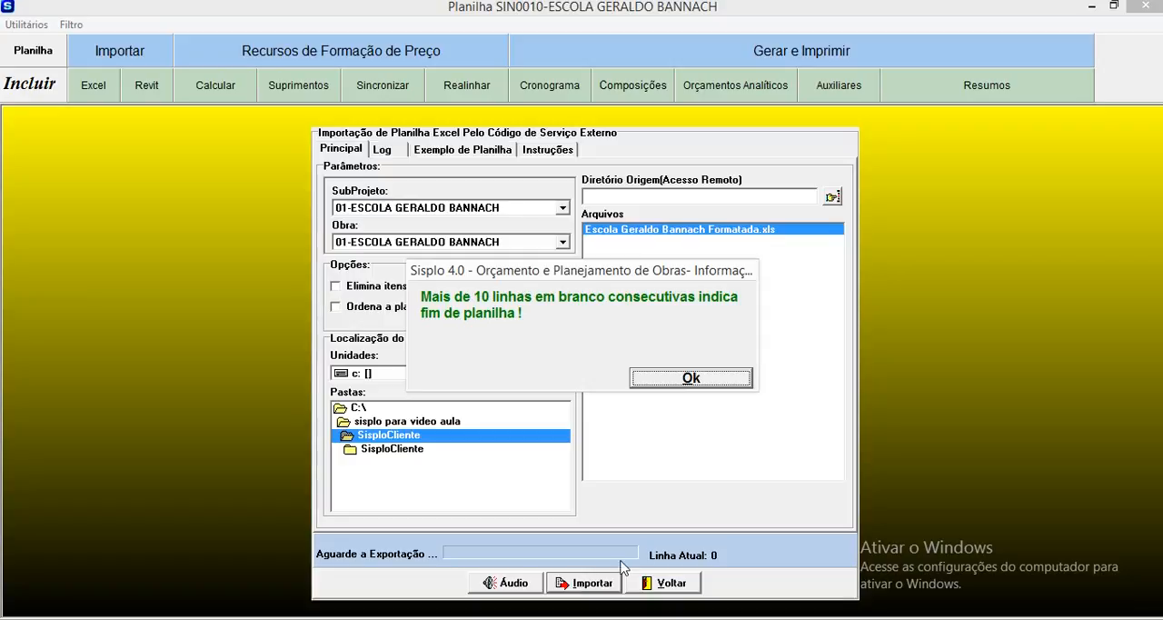
pyautogui.click(695, 381)
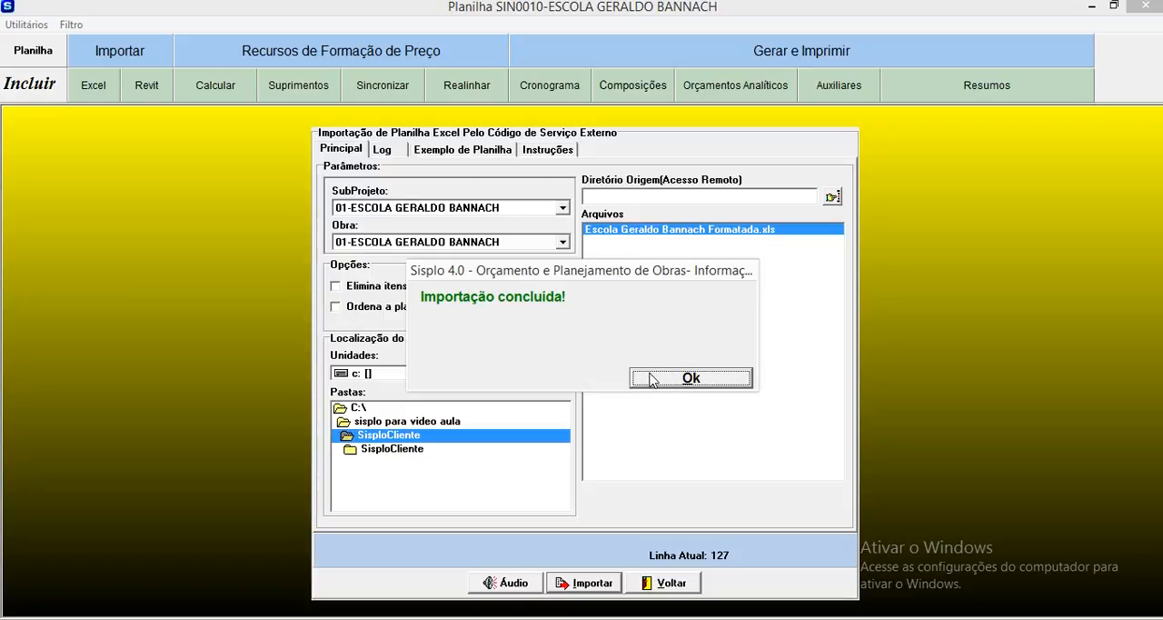
pyautogui.click(651, 380)
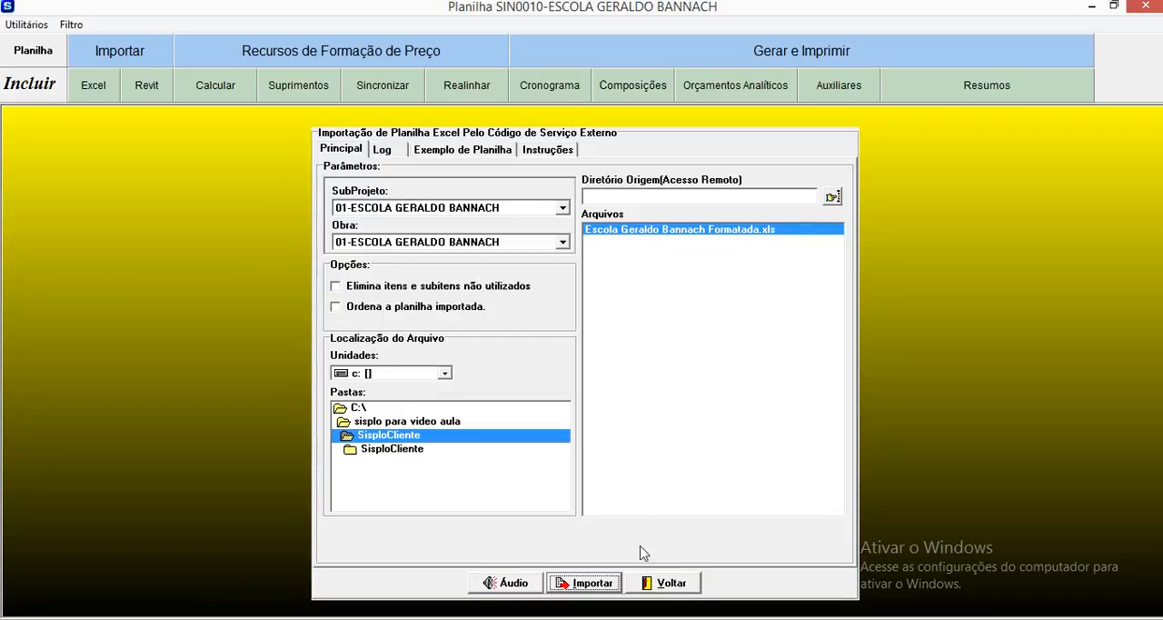
pyautogui.click(670, 583)
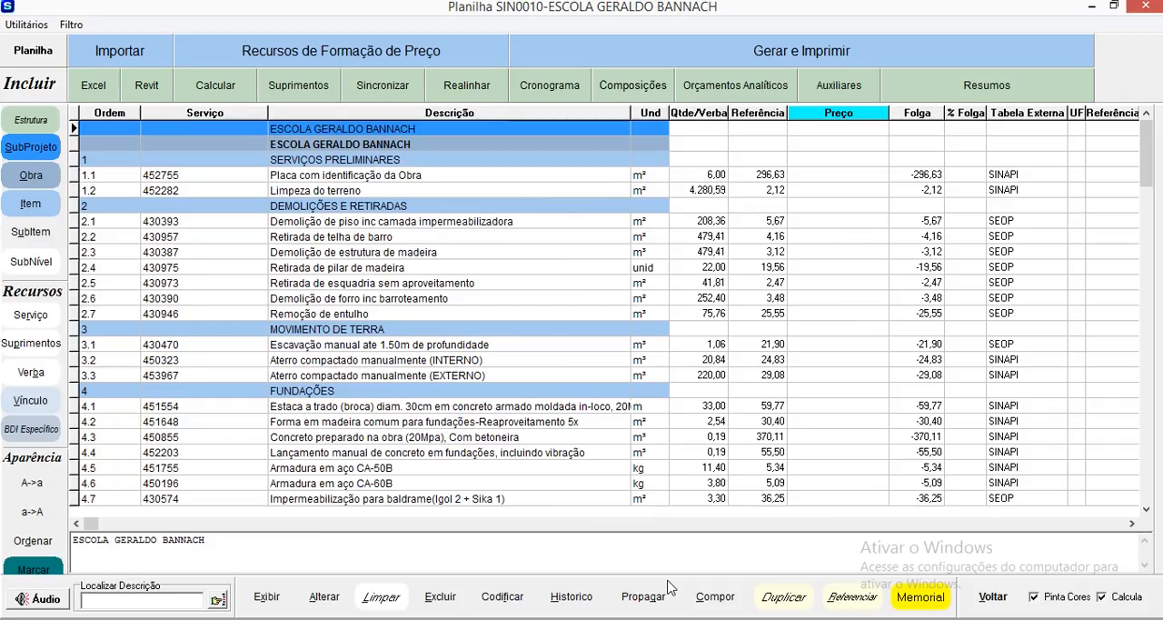
# Step: Look through the imported service rows in the budget sheet, from Serviços Preliminares down to Fundações
pyautogui.click(587, 194)
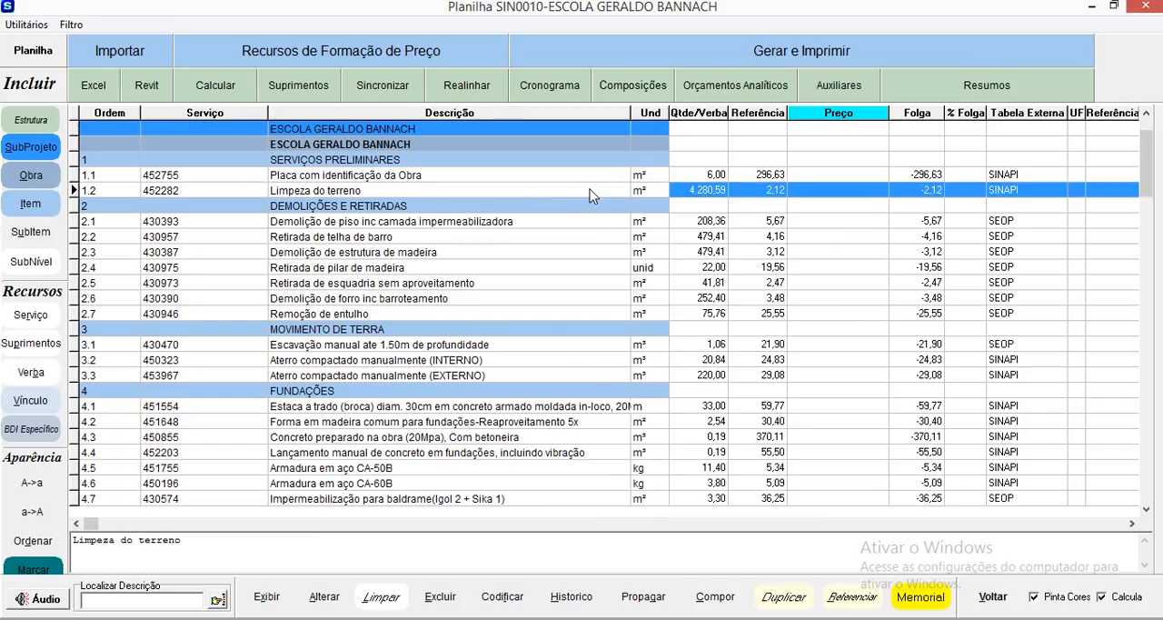
pyautogui.press('Down')
pyautogui.press('Down')
pyautogui.press('Down')
pyautogui.press('Down')
pyautogui.press('Down')
pyautogui.press('Down')
pyautogui.press('Down')
pyautogui.press('Up')
pyautogui.press('Up')
pyautogui.press('Up')
pyautogui.press('Up')
pyautogui.press('Up')
pyautogui.press('Up')
pyautogui.press('Up')
pyautogui.press('Up')
pyautogui.press('Up')
pyautogui.press('Down')
pyautogui.press('Down')
pyautogui.press('Down')
pyautogui.press('Down')
pyautogui.press('Down')
pyautogui.press('Down')
pyautogui.press('Down')
pyautogui.press('Down')
pyautogui.press('Down')
pyautogui.press('Down')
pyautogui.press('Down')
pyautogui.press('Down')
pyautogui.press('Down')
pyautogui.press('Down')
pyautogui.press('Down')
pyautogui.press('Down')
pyautogui.press('Down')
pyautogui.press('Down')
pyautogui.press('Down')
pyautogui.press('Down')
pyautogui.press('Down')
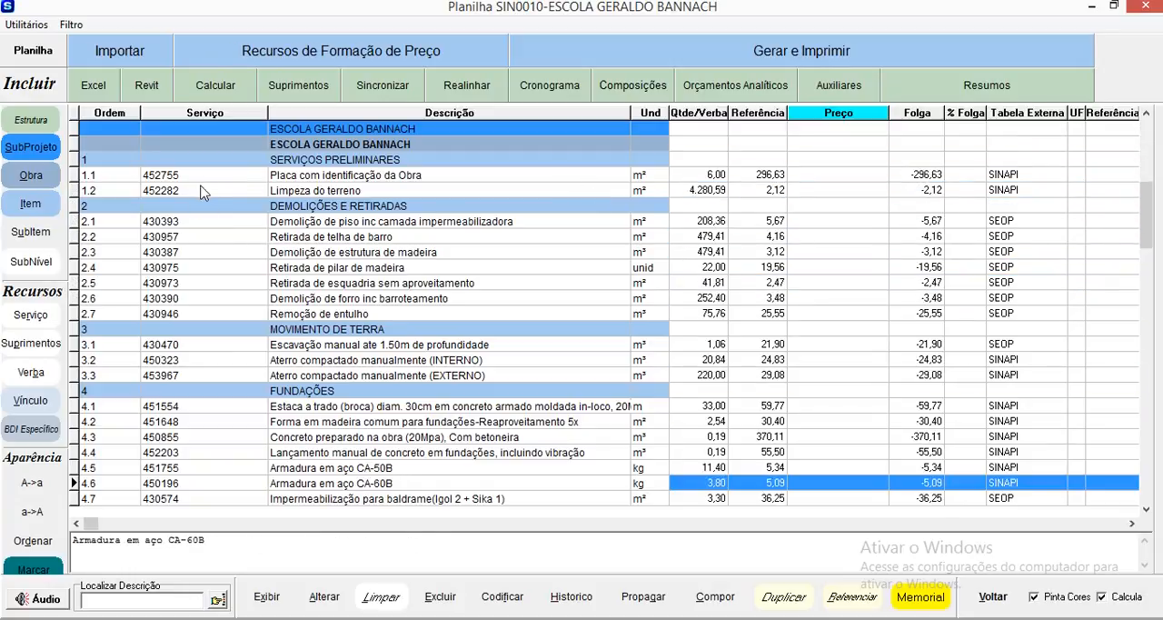